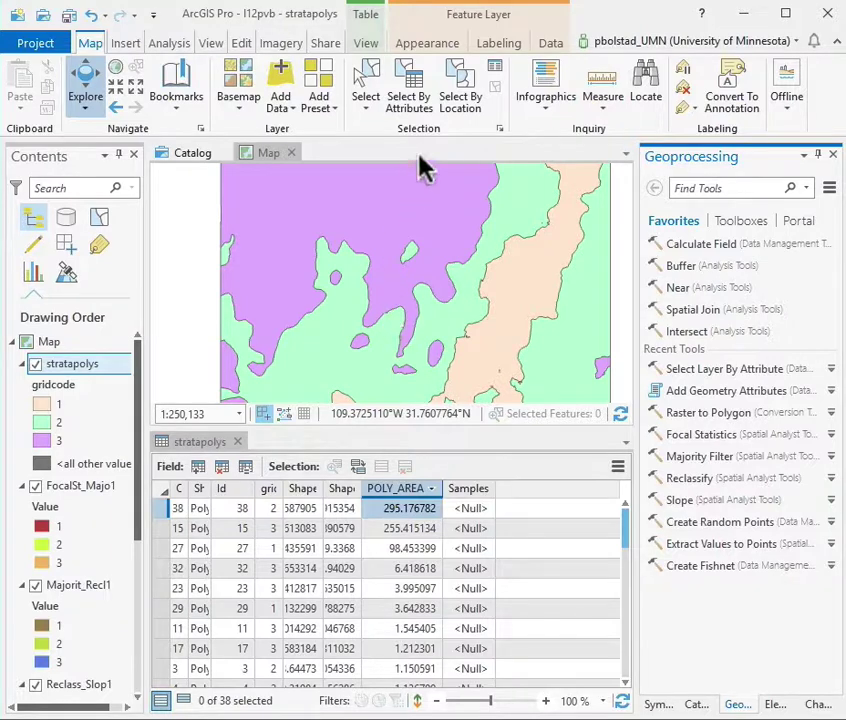
- Select the stratapolys polygons where gridcode equals 1 as a new selection, 14 of 38
{"action": "left_click", "coordinate": [412, 92]}
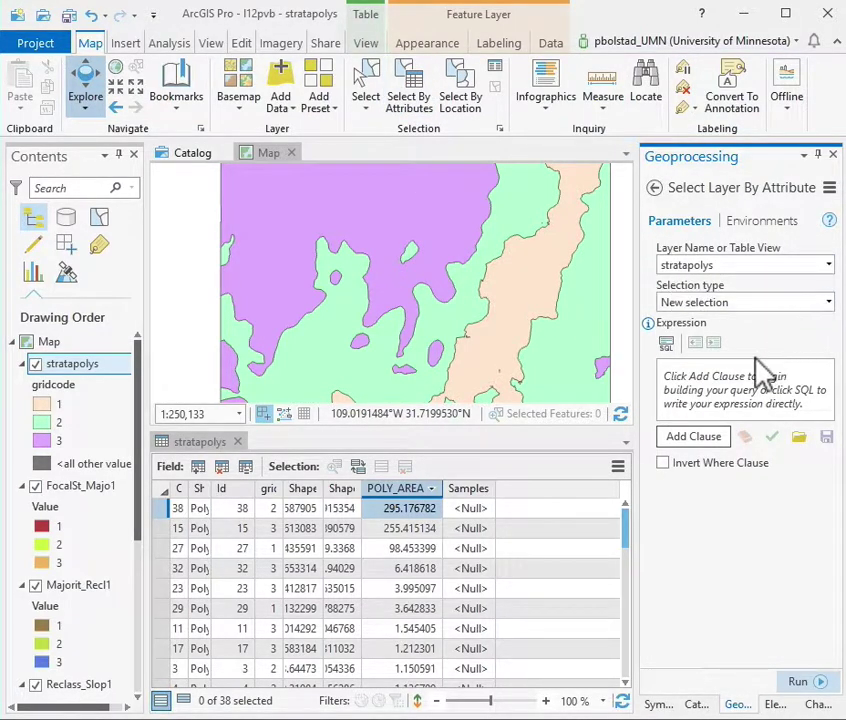
{"action": "left_click", "coordinate": [697, 442]}
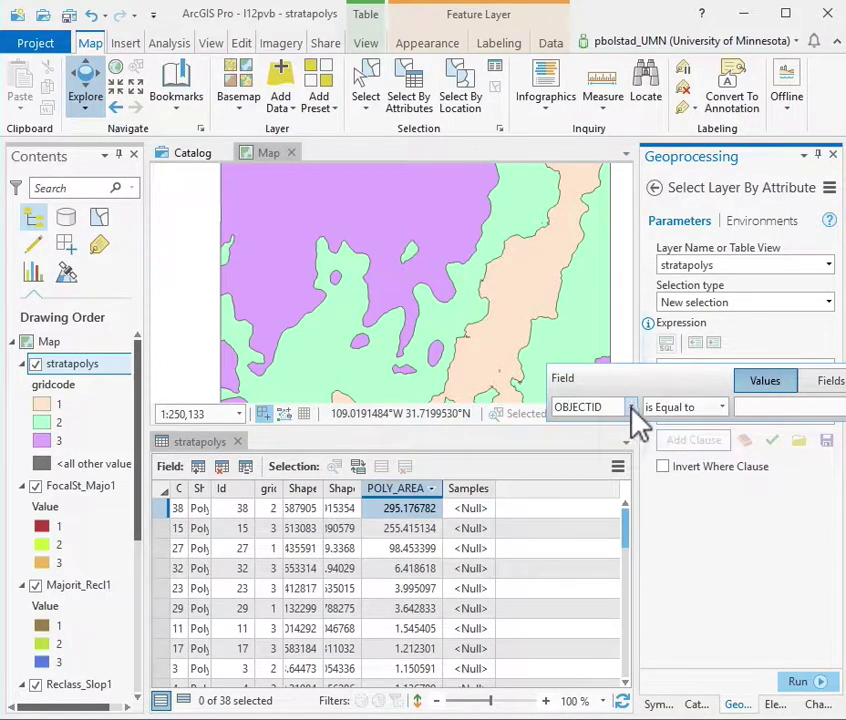
{"action": "left_click", "coordinate": [631, 407]}
{"action": "left_click", "coordinate": [598, 462]}
{"action": "left_click", "coordinate": [823, 407]}
{"action": "left_click", "coordinate": [823, 427]}
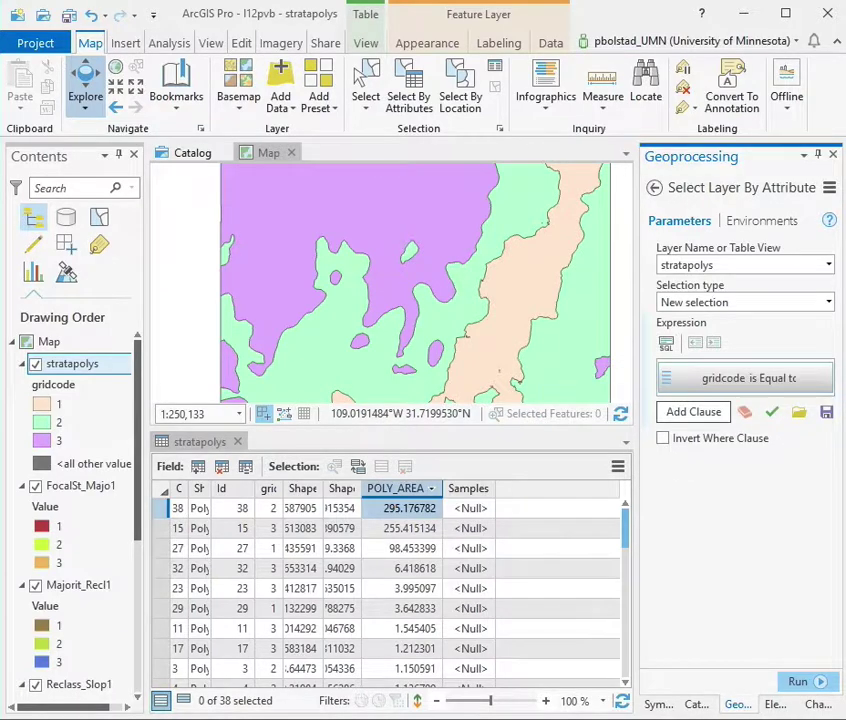
{"action": "left_click", "coordinate": [808, 687]}
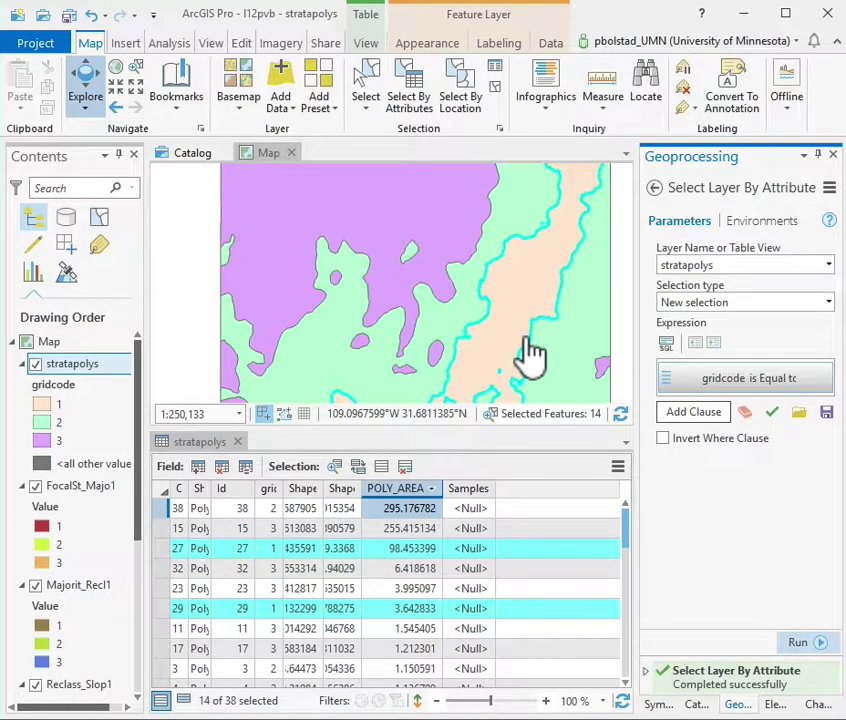
- Calculate the Samples field for the selected polygons as !POLY_AREA! * 72 / 103.3
{"action": "right_click", "coordinate": [462, 491]}
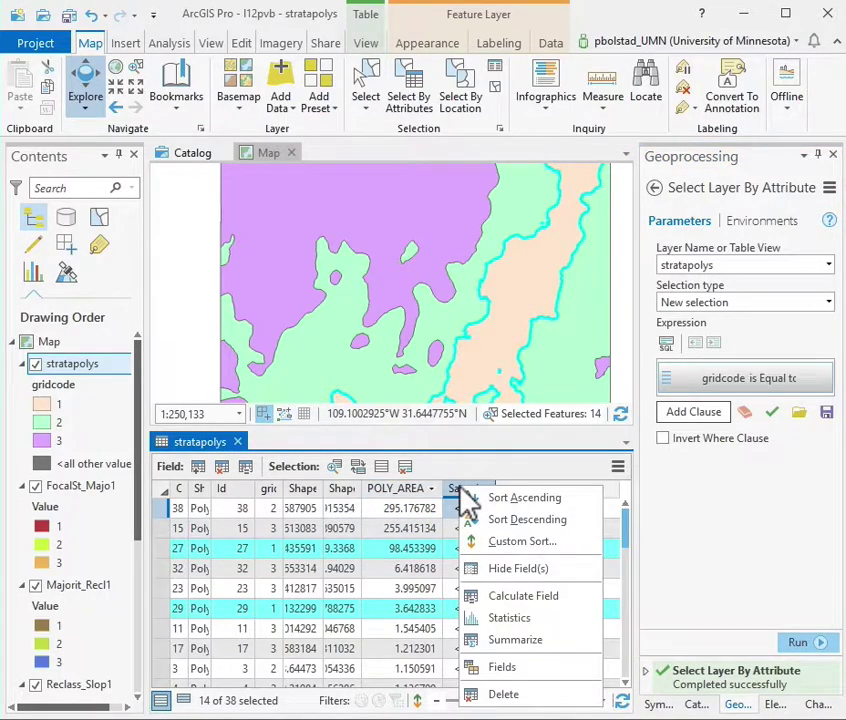
{"action": "left_click", "coordinate": [514, 597]}
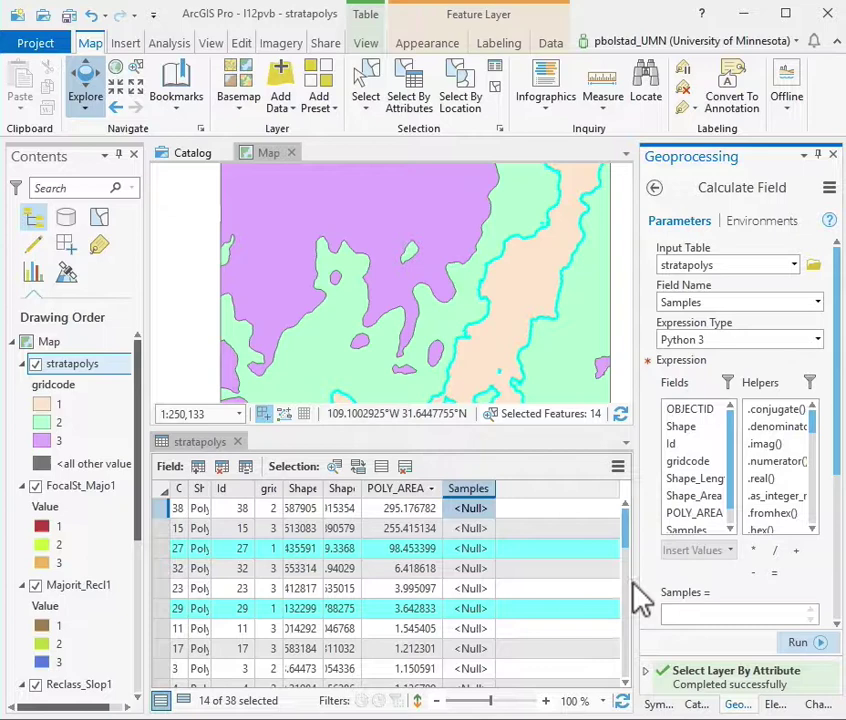
{"action": "scroll", "coordinate": [808, 600], "scroll_direction": "down", "scroll_amount": 1}
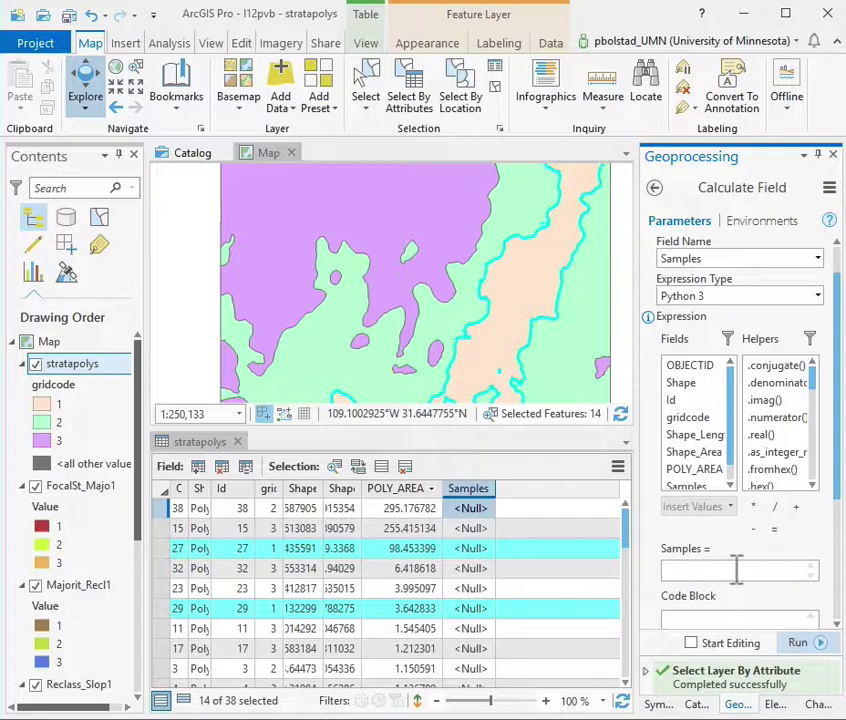
{"action": "double_click", "coordinate": [694, 469]}
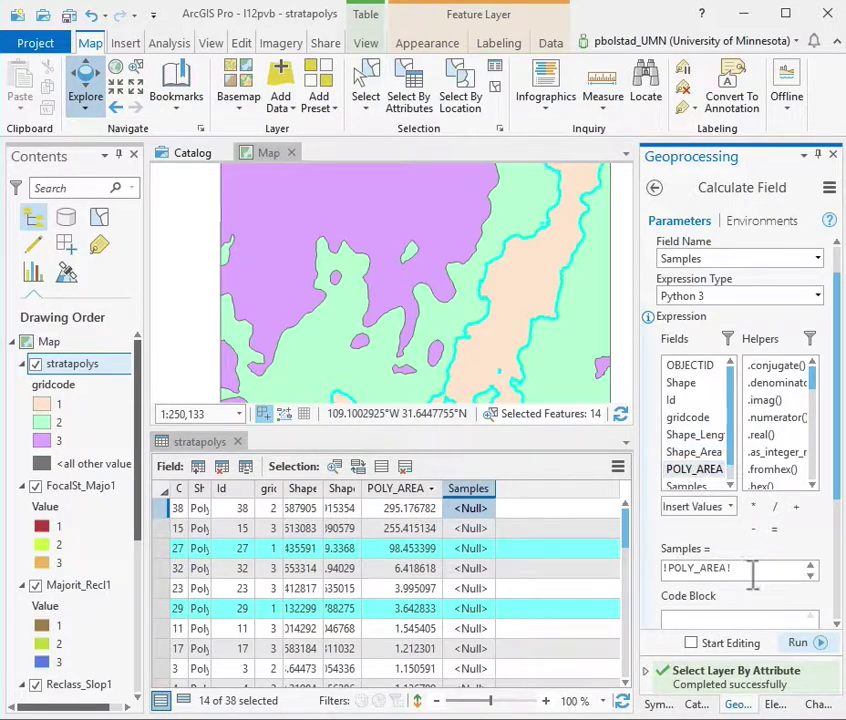
{"action": "left_click", "coordinate": [754, 507]}
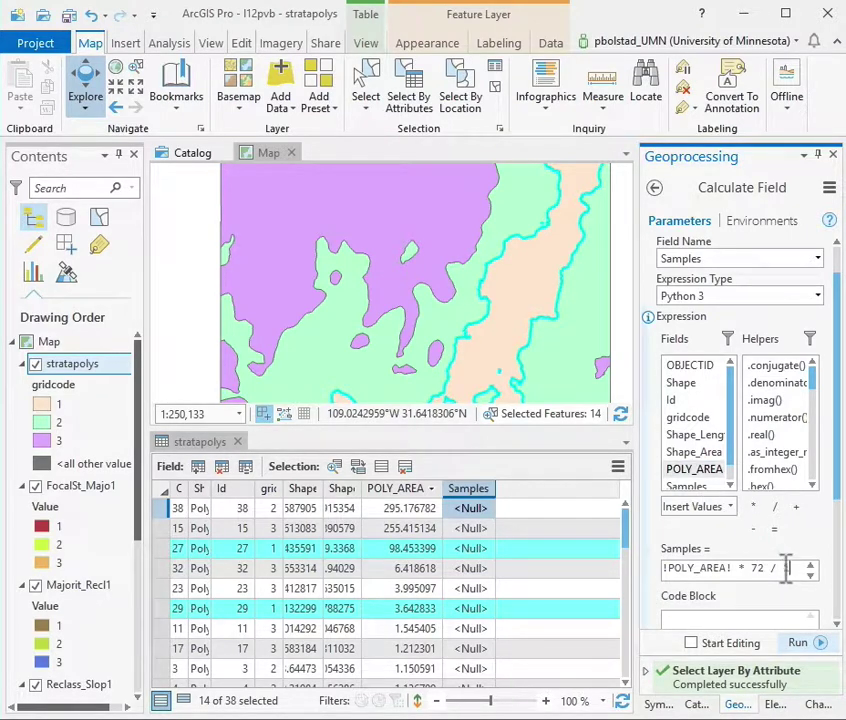
{"action": "type", "text": "103.3"}
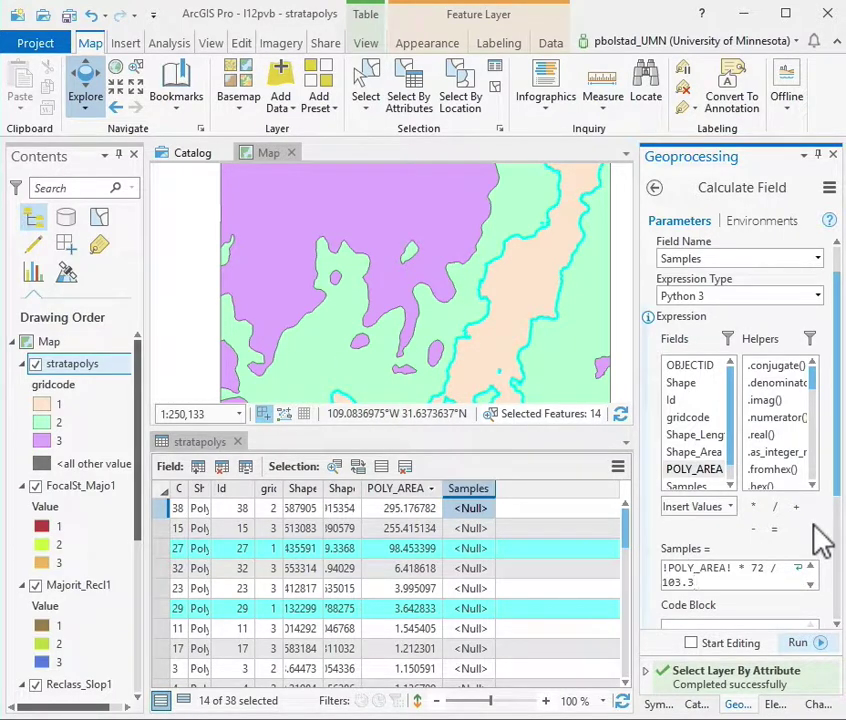
{"action": "scroll", "coordinate": [812, 535], "scroll_direction": "down", "scroll_amount": 3}
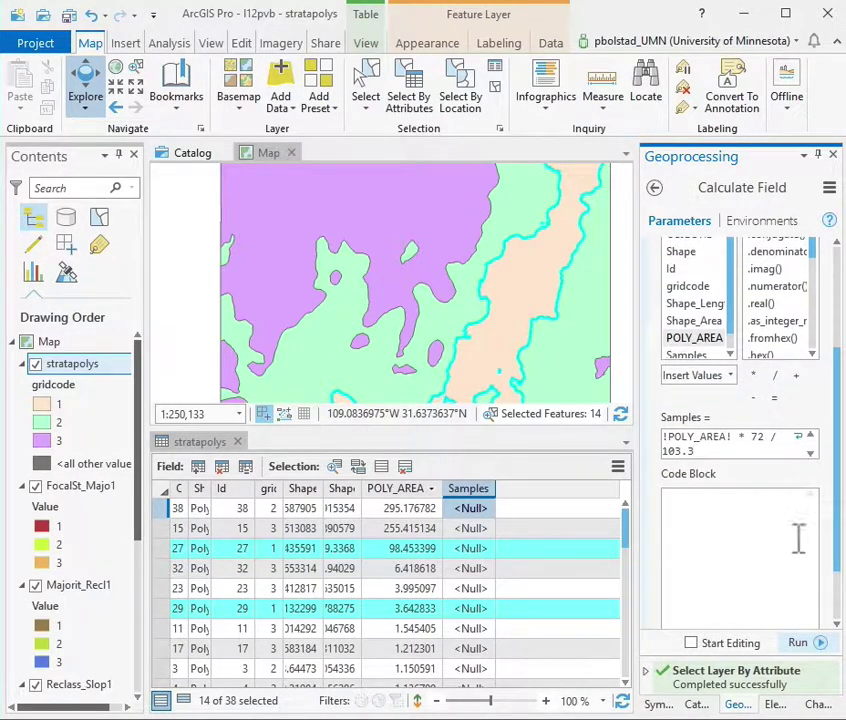
{"action": "left_click", "coordinate": [798, 642]}
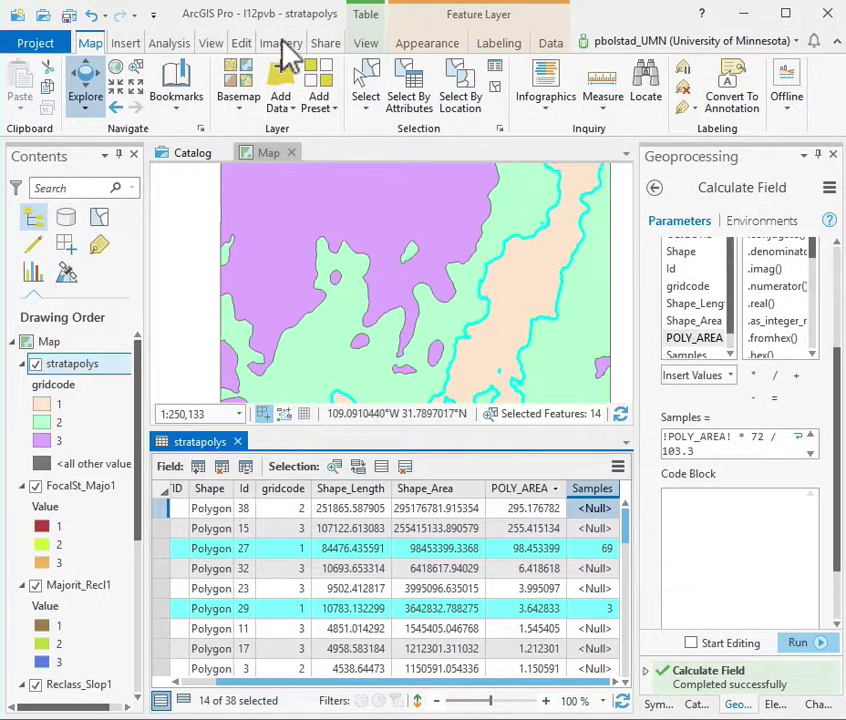
- Select the stratapolys polygons where gridcode equals 2 as a new selection
{"action": "left_click", "coordinate": [410, 90]}
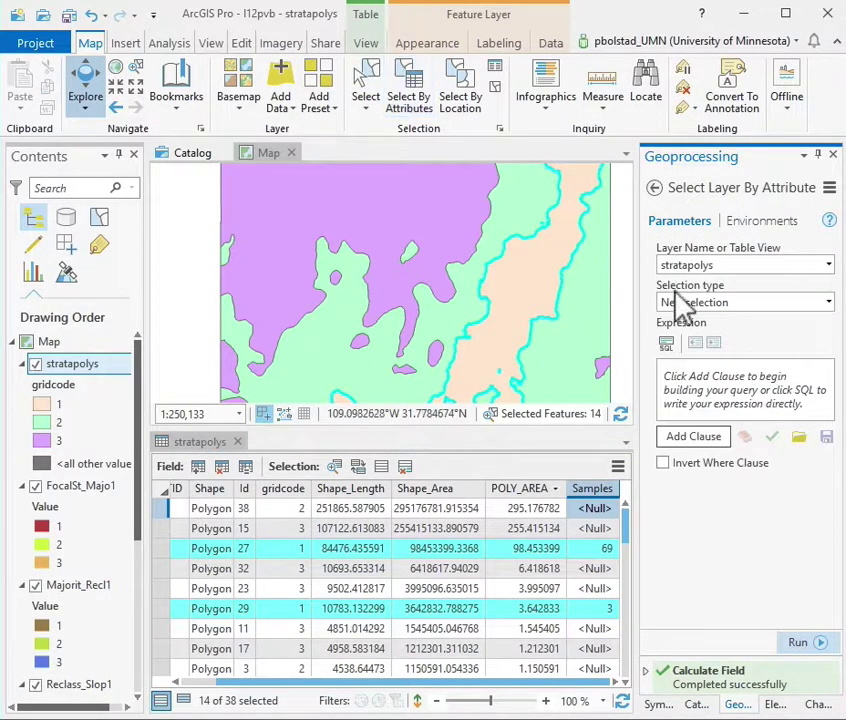
{"action": "left_click", "coordinate": [710, 440]}
{"action": "left_click", "coordinate": [631, 407]}
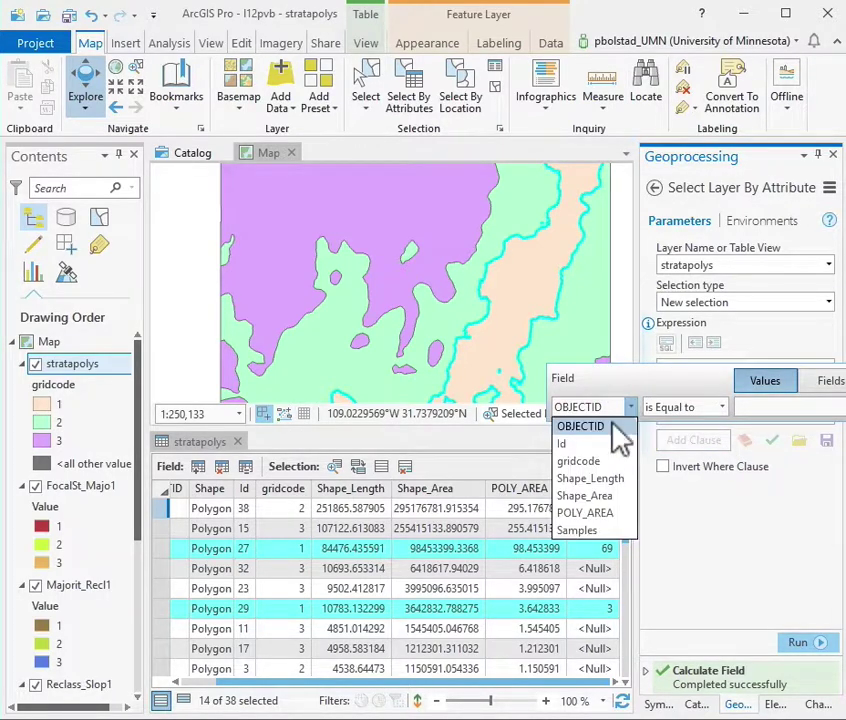
{"action": "left_click", "coordinate": [578, 463]}
{"action": "left_click", "coordinate": [790, 407]}
{"action": "left_click", "coordinate": [790, 443]}
{"action": "key", "text": "Return"}
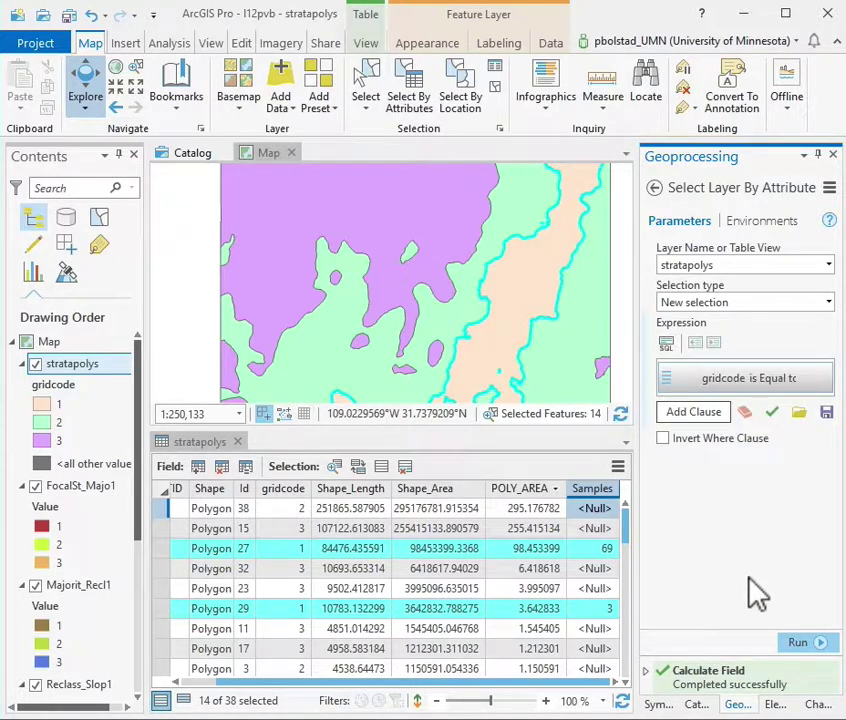
{"action": "left_click", "coordinate": [812, 644]}
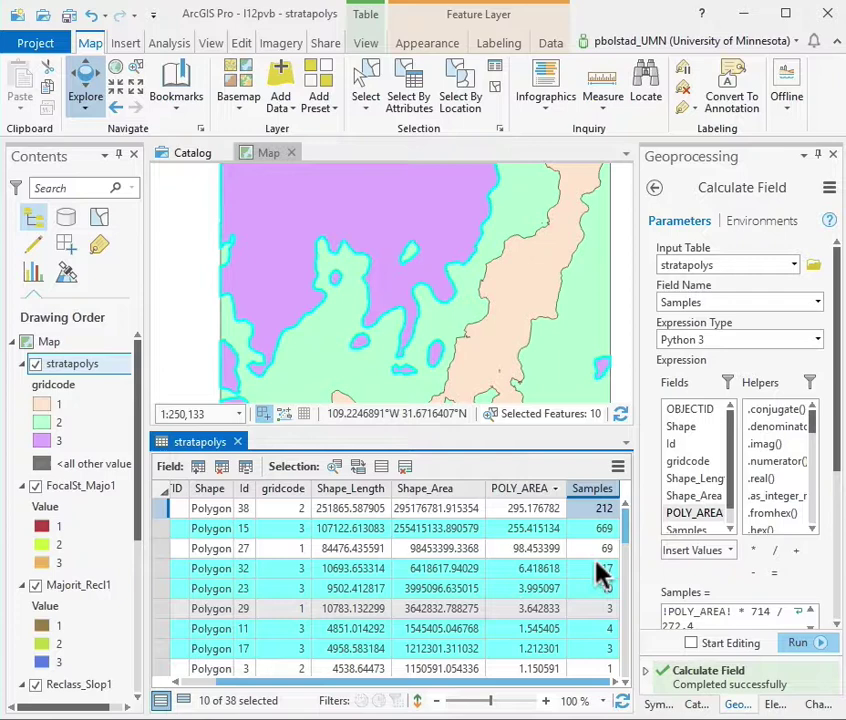
- Clear the polygon selection and return the Geoprocessing pane to its tool list
{"action": "scroll", "coordinate": [605, 578], "scroll_direction": "down", "scroll_amount": 10}
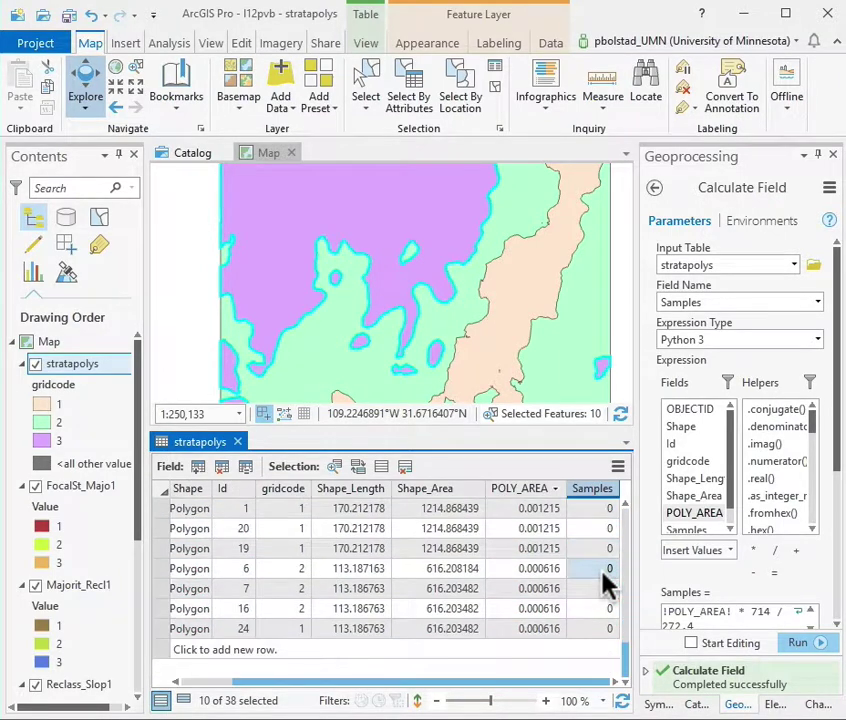
{"action": "scroll", "coordinate": [605, 580], "scroll_direction": "up", "scroll_amount": 10}
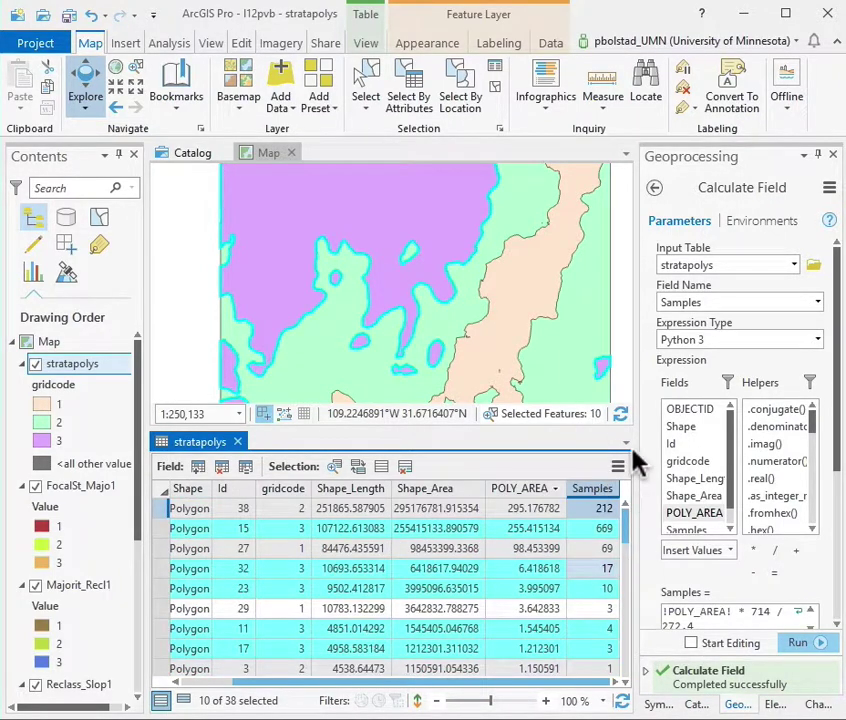
{"action": "left_click", "coordinate": [497, 89]}
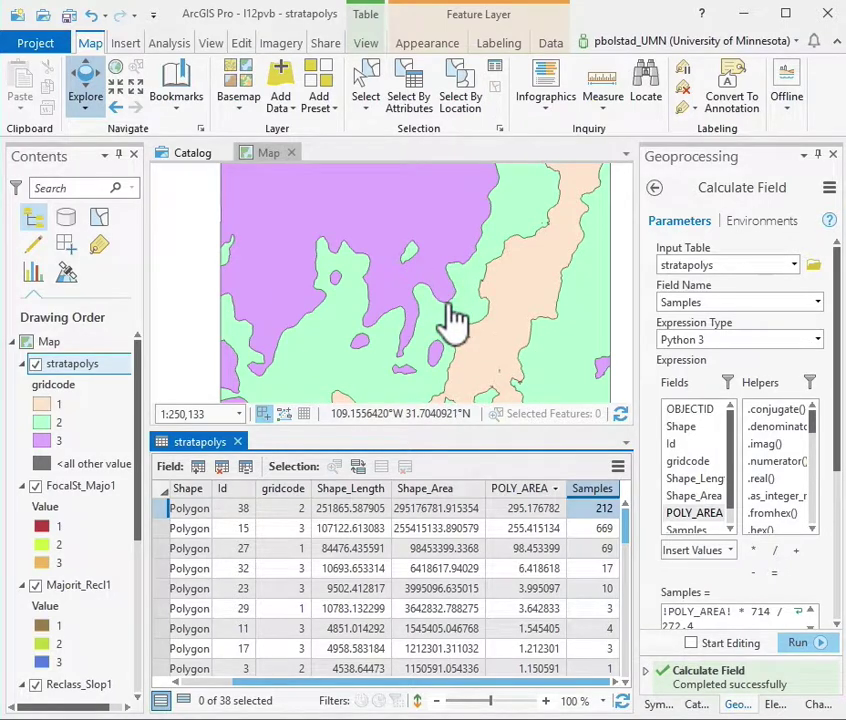
{"action": "left_click", "coordinate": [654, 188]}
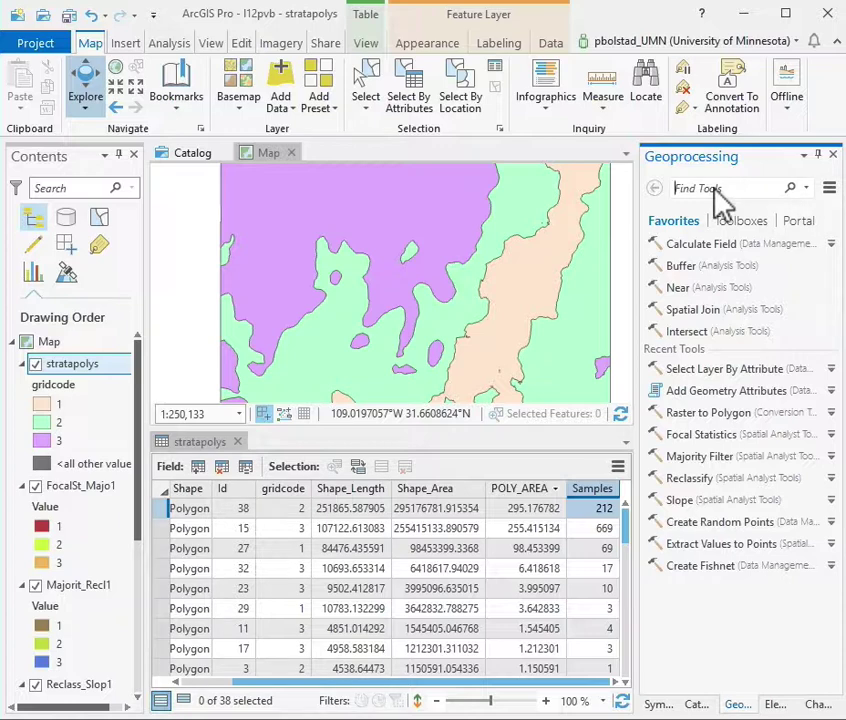
- Create randompoints inside stratapolys, with counts from the Samples field and 10 Meters minimum spacing
{"action": "type", "text": "create "}
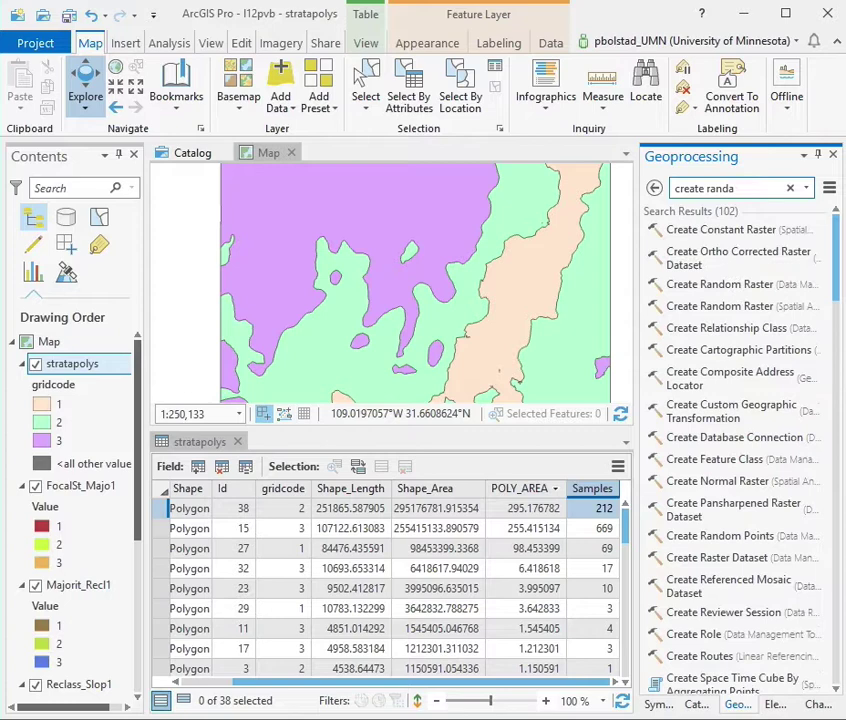
{"action": "type", "text": "randa="}
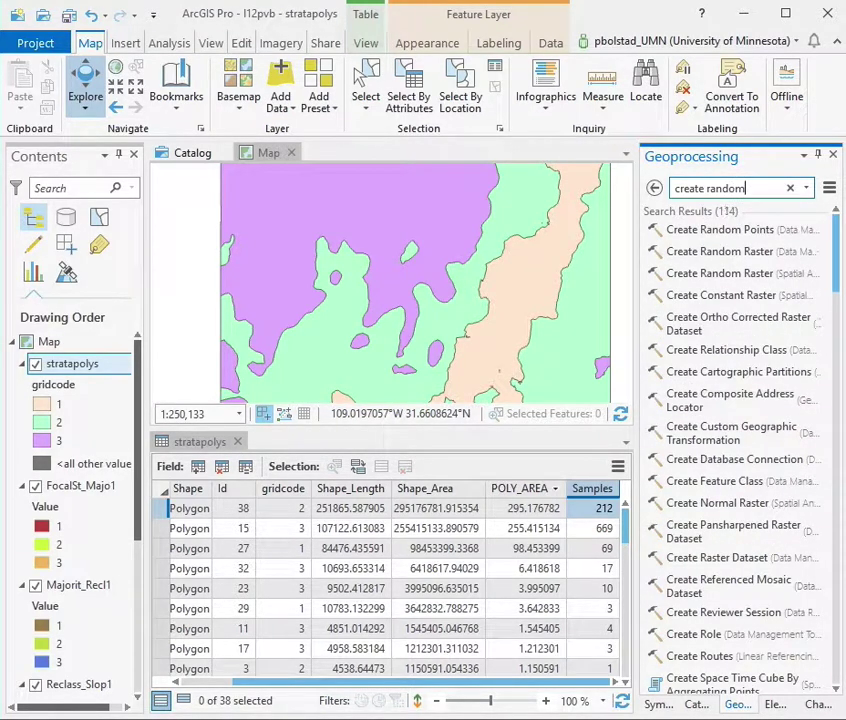
{"action": "left_click", "coordinate": [736, 232]}
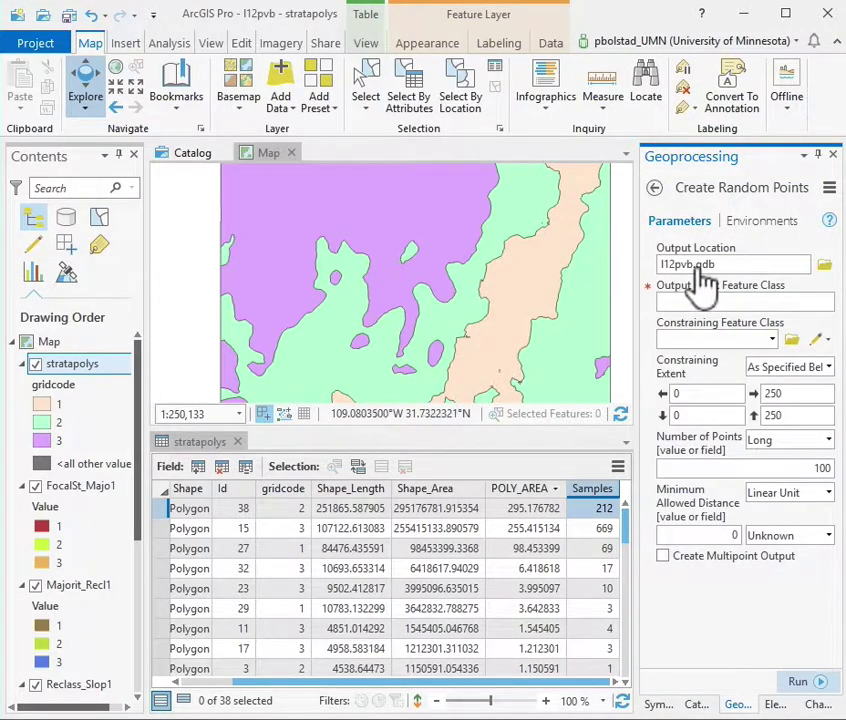
{"action": "left_click", "coordinate": [748, 303]}
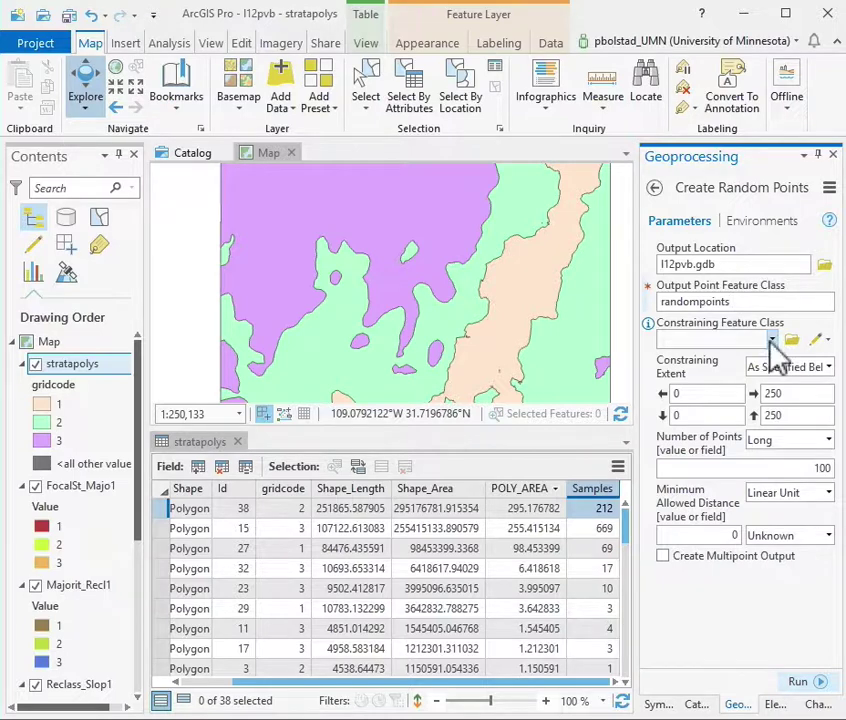
{"action": "left_click", "coordinate": [773, 340]}
{"action": "left_click", "coordinate": [745, 362]}
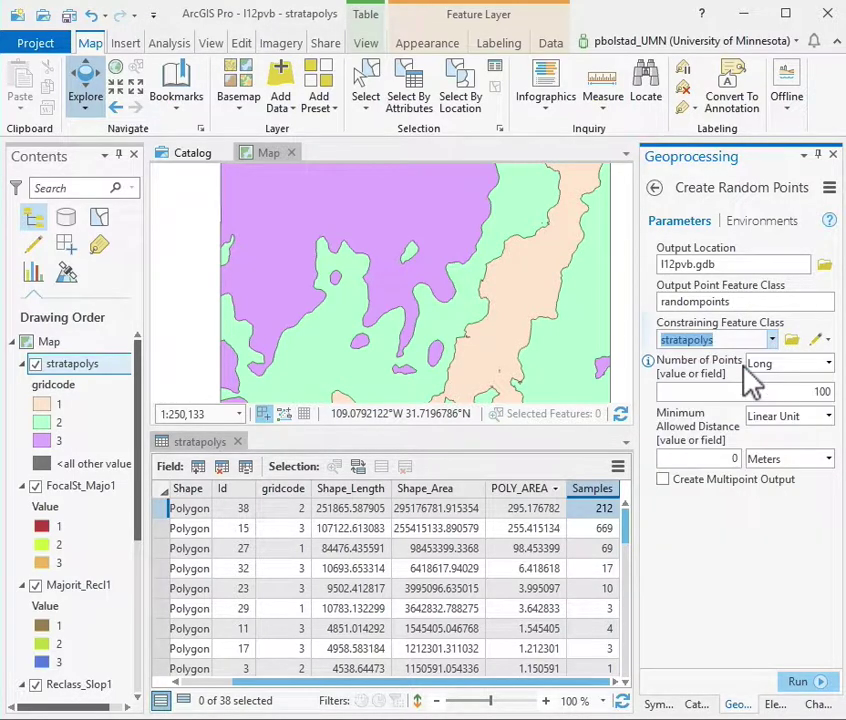
{"action": "left_click", "coordinate": [829, 363]}
{"action": "left_click", "coordinate": [799, 401]}
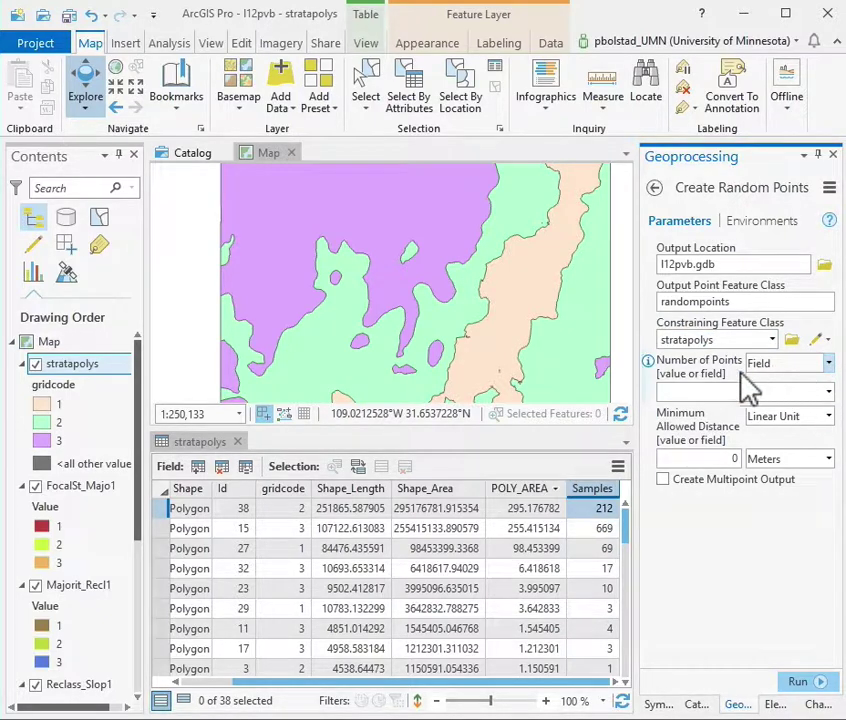
{"action": "left_click", "coordinate": [829, 392]}
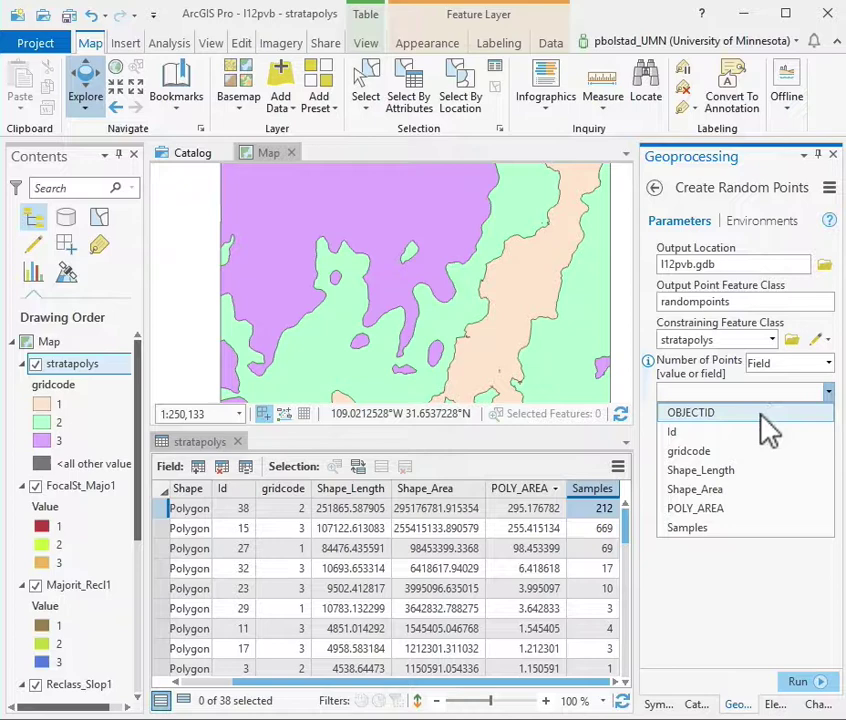
{"action": "left_click", "coordinate": [714, 526]}
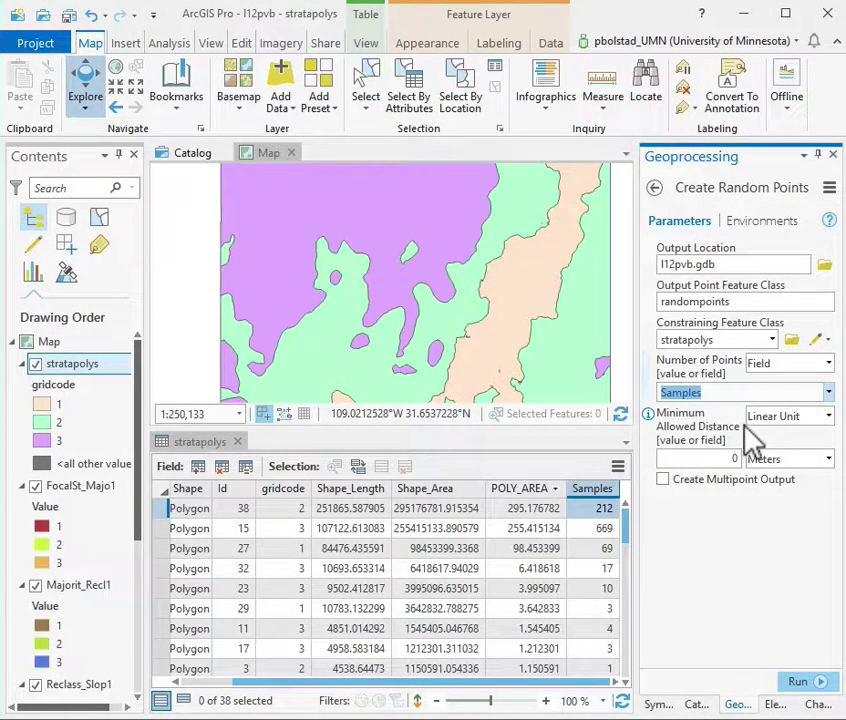
{"action": "left_click", "coordinate": [736, 458]}
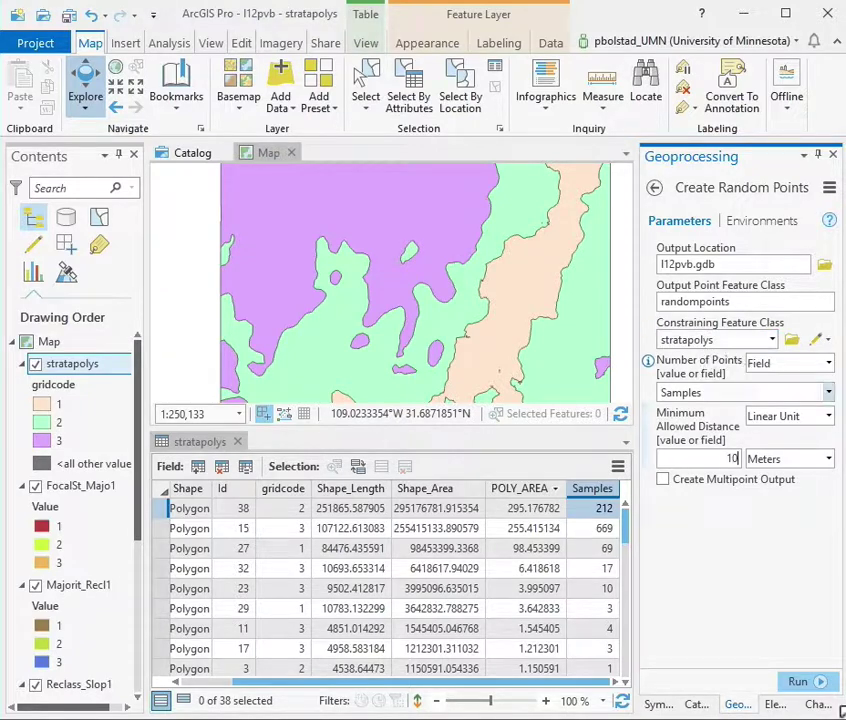
{"action": "left_click", "coordinate": [811, 686]}
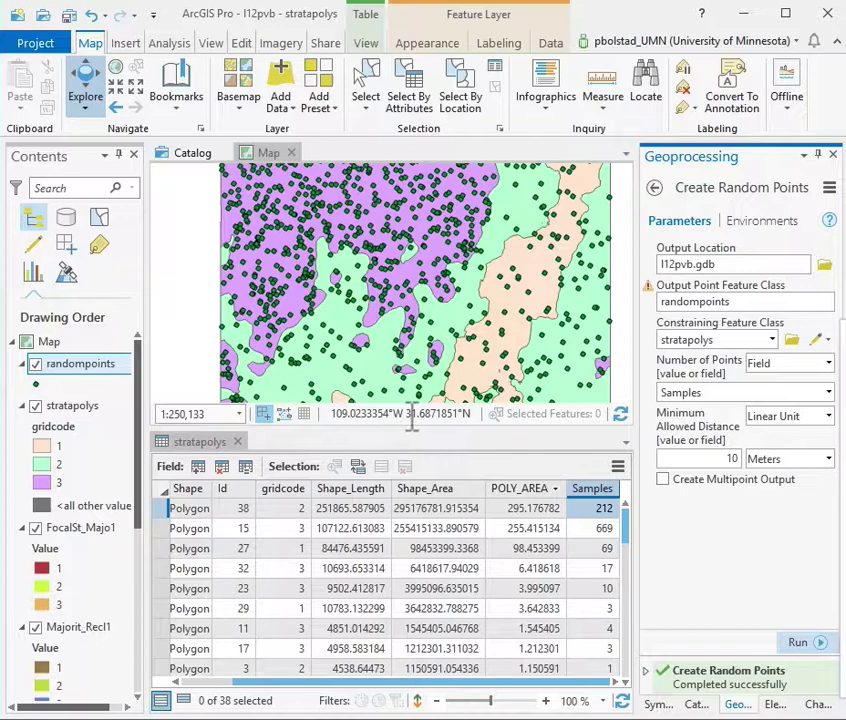
- Shrink the randompoints point symbol from 4 pt to 3 pt and apply it
{"action": "scroll", "coordinate": [448, 362], "scroll_direction": "down", "scroll_amount": 2}
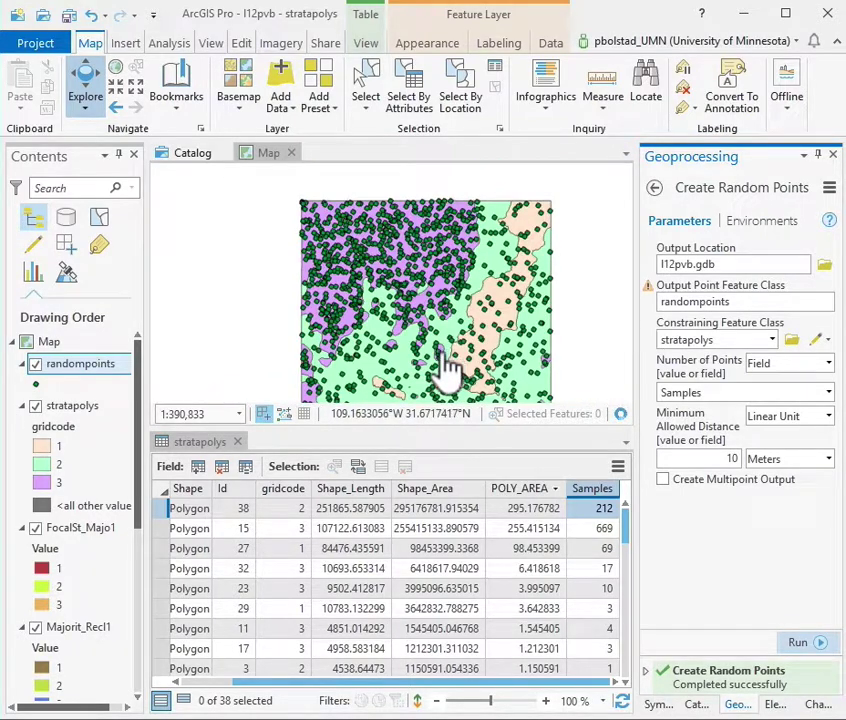
{"action": "scroll", "coordinate": [448, 362], "scroll_direction": "down", "scroll_amount": 1}
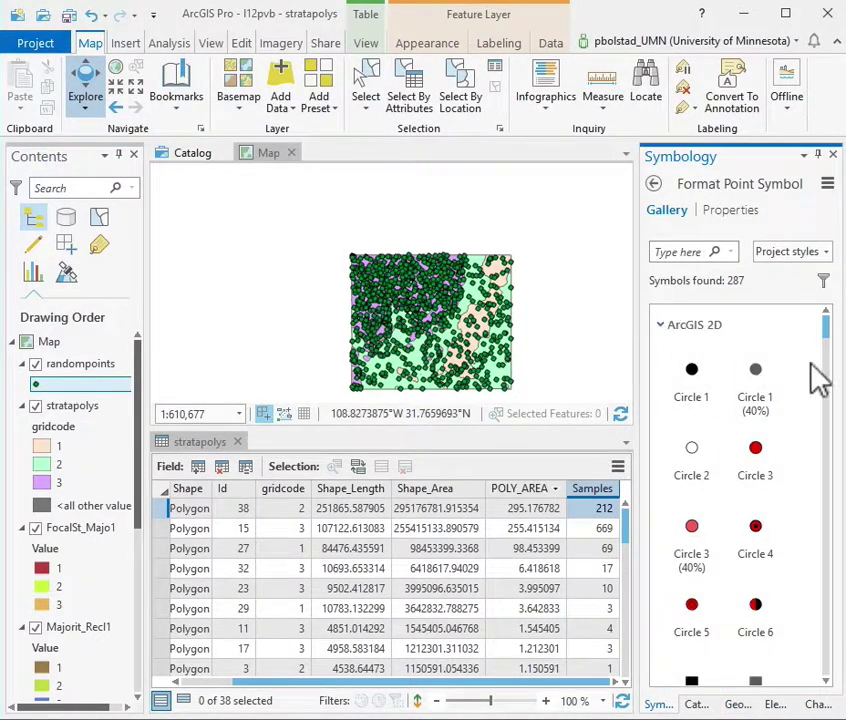
{"action": "left_click", "coordinate": [712, 210]}
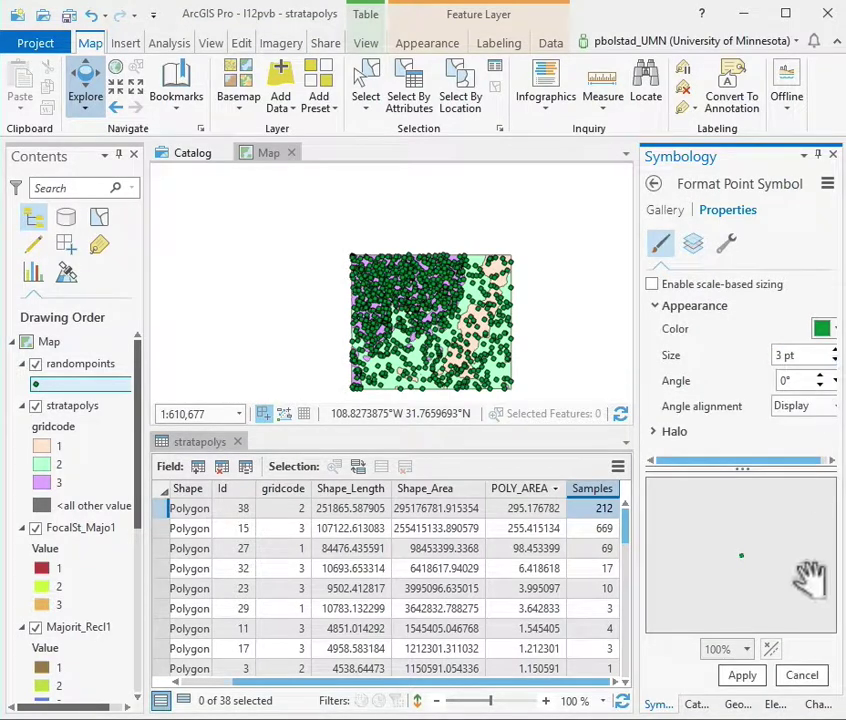
{"action": "left_click", "coordinate": [758, 679]}
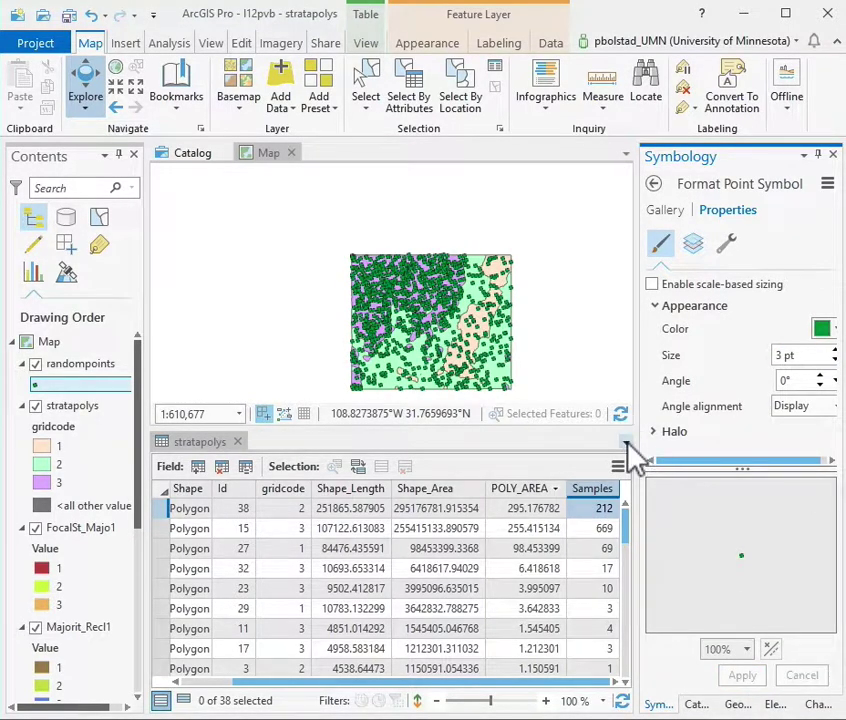
{"action": "left_click", "coordinate": [566, 430]}
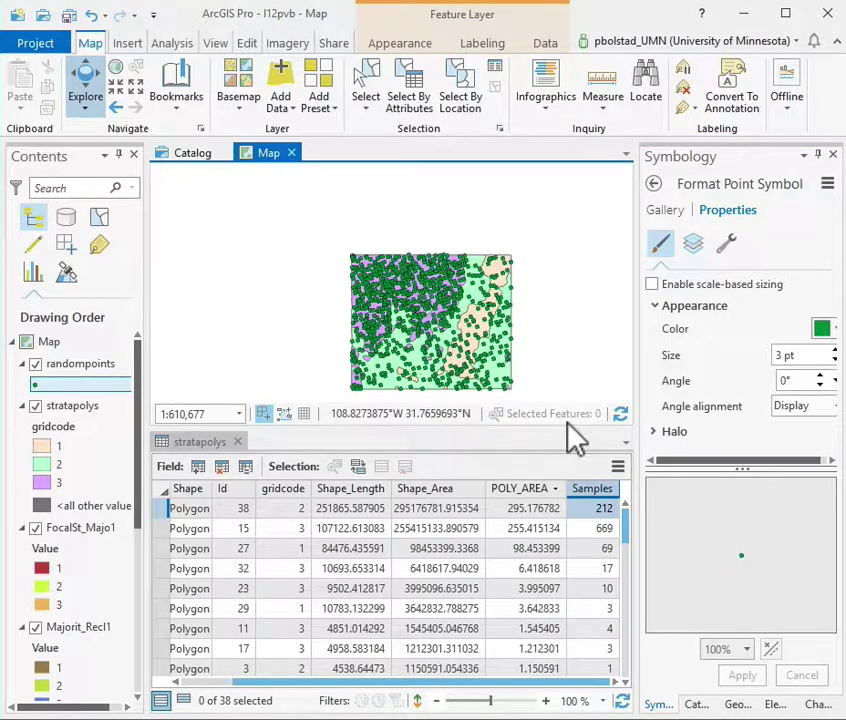
- Enlarge the map by shrinking the attribute table to two rows, then re-zoom to the strata
{"action": "left_click_drag", "start_coordinate": [574, 428], "coordinate": [566, 575]}
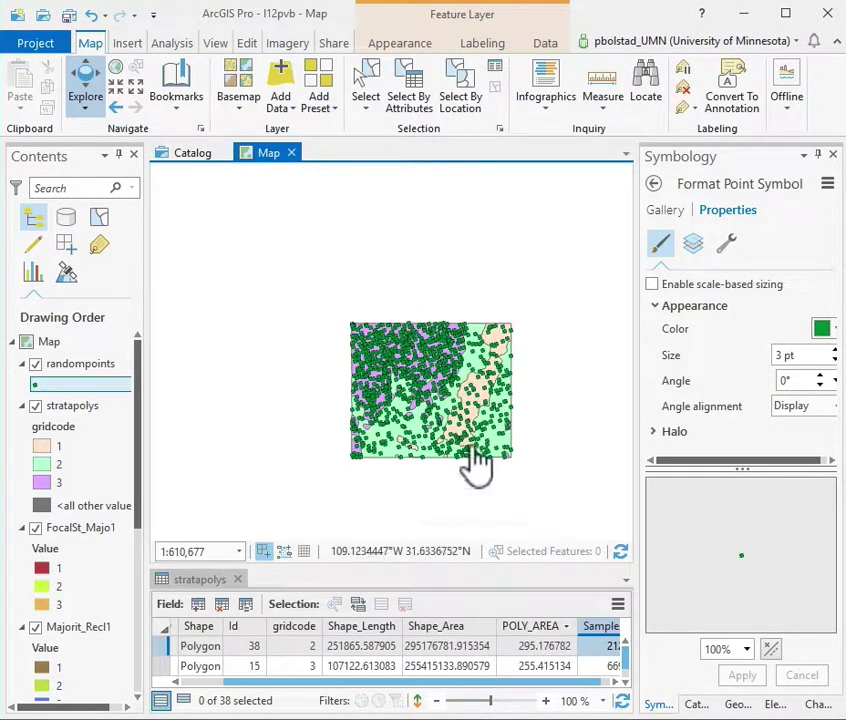
{"action": "scroll", "coordinate": [452, 410], "scroll_direction": "down", "scroll_amount": 2}
{"action": "scroll", "coordinate": [452, 410], "scroll_direction": "up", "scroll_amount": 5}
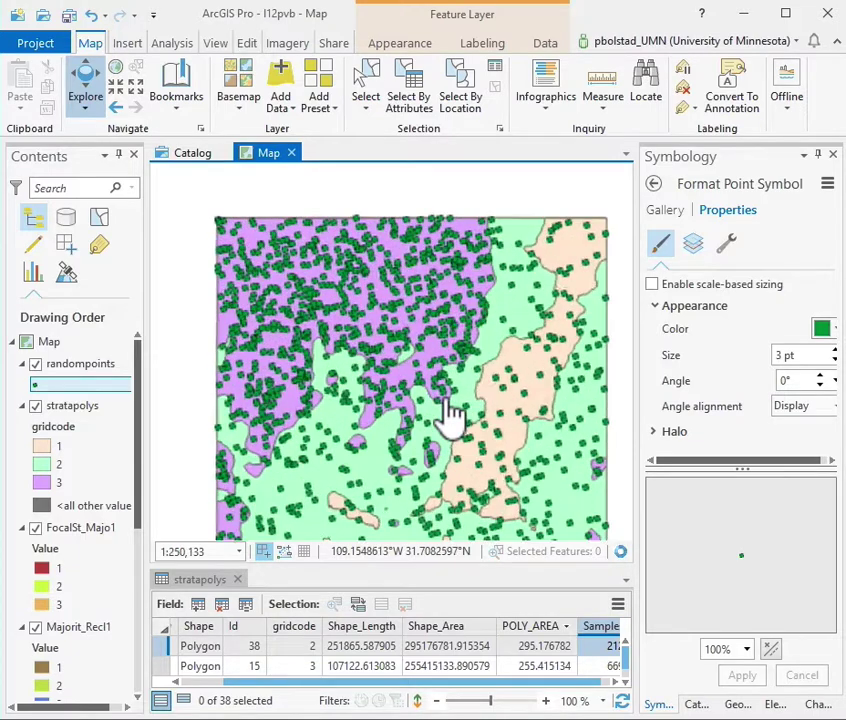